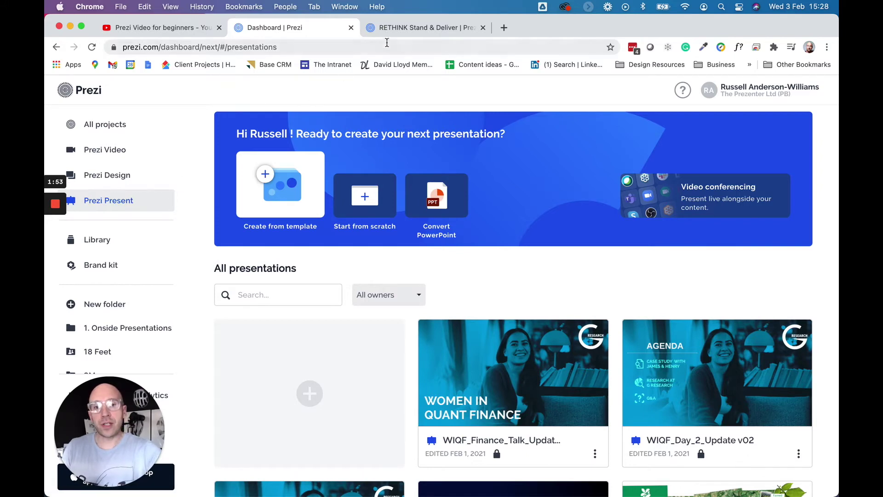
pyautogui.click(410, 27)
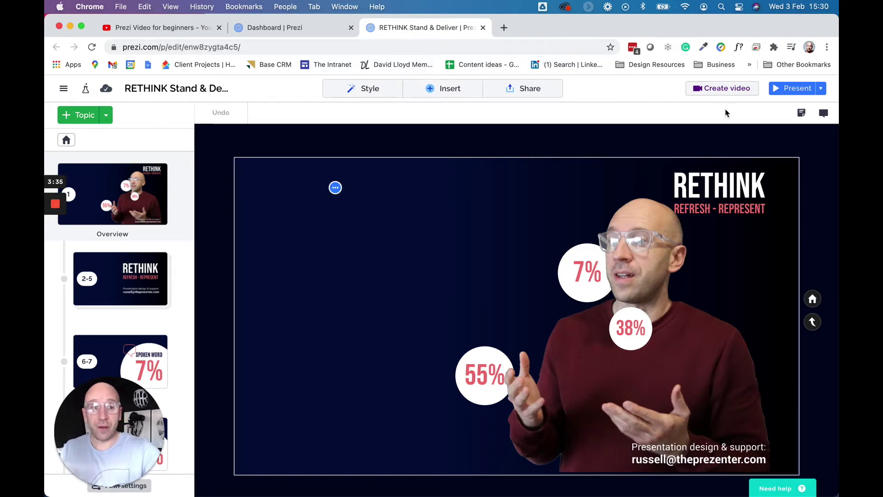
# - Present the RETHINK deck full screen, through the video-call chat and Stand and Deliver to the Silent Messages cover
pyautogui.click(784, 90)
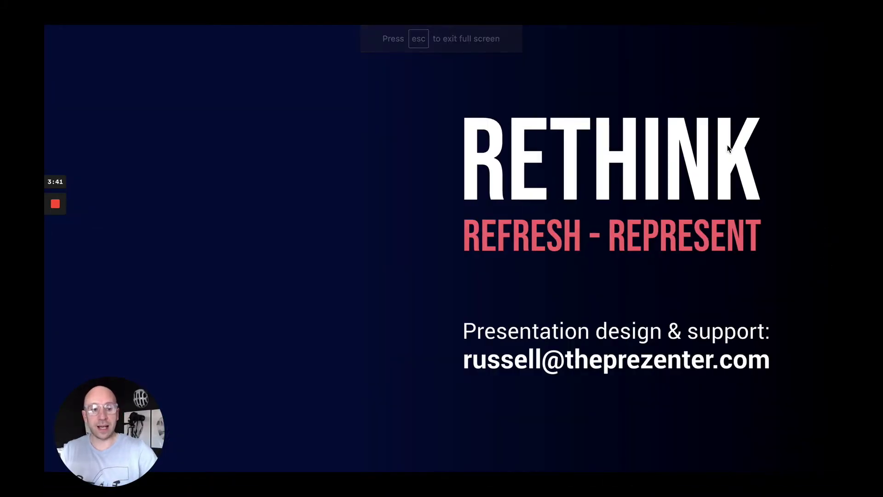
pyautogui.press('Right')
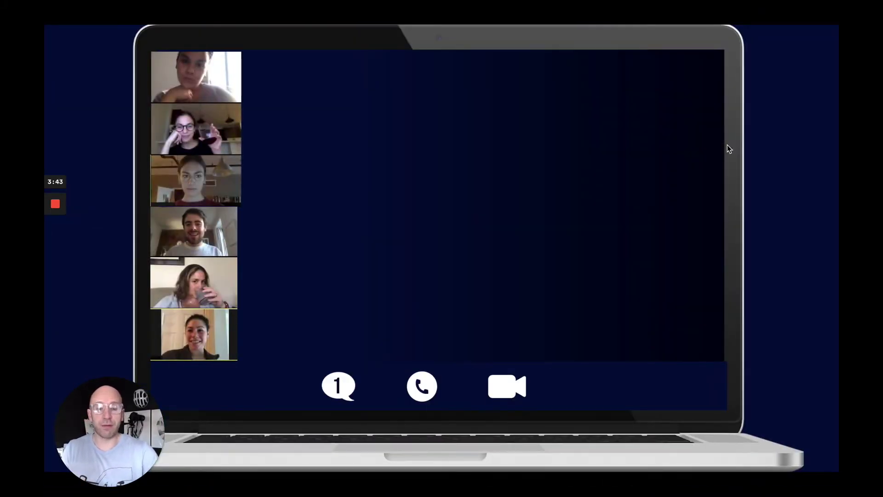
pyautogui.press('Right')
pyautogui.press('Right')
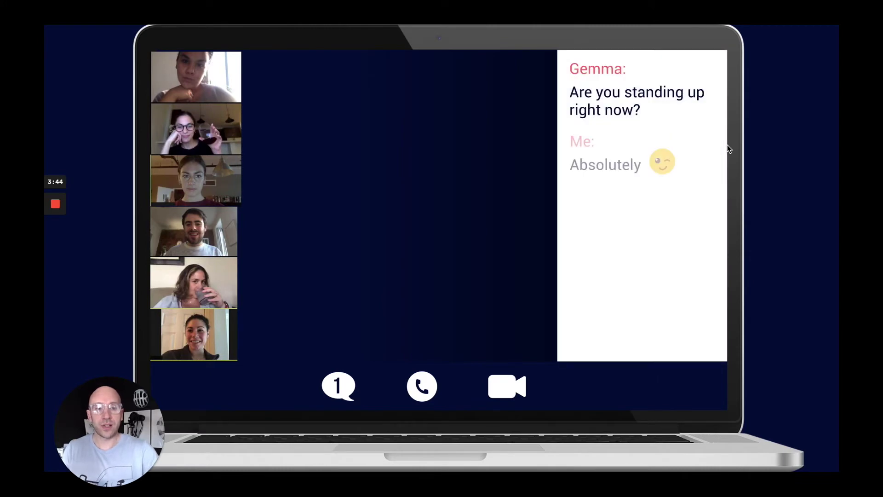
pyautogui.press('Right')
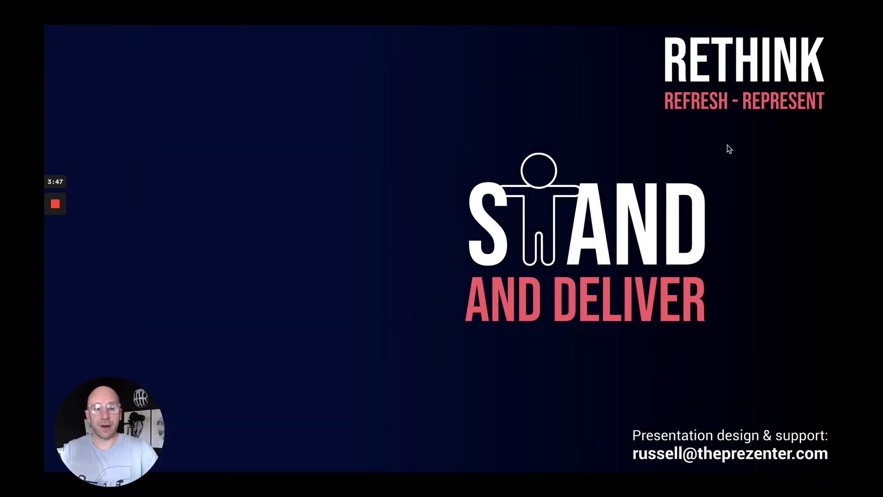
pyautogui.press('Right')
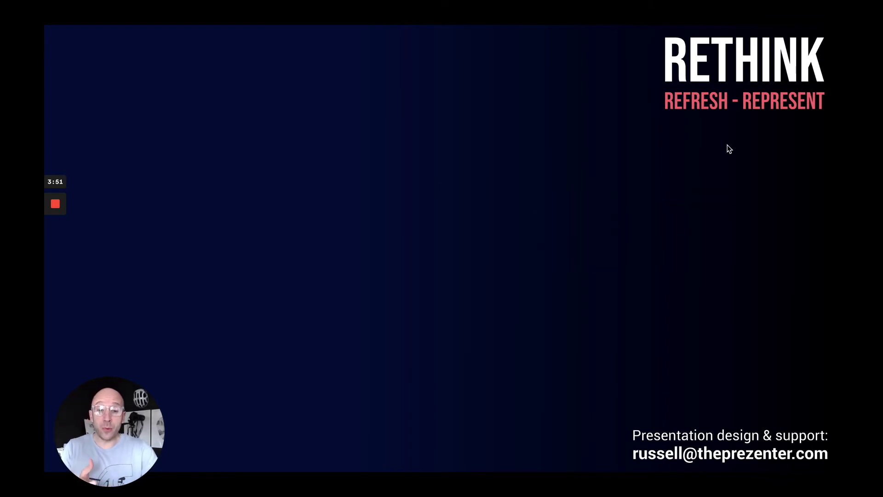
pyautogui.press('Right')
pyautogui.press('Right')
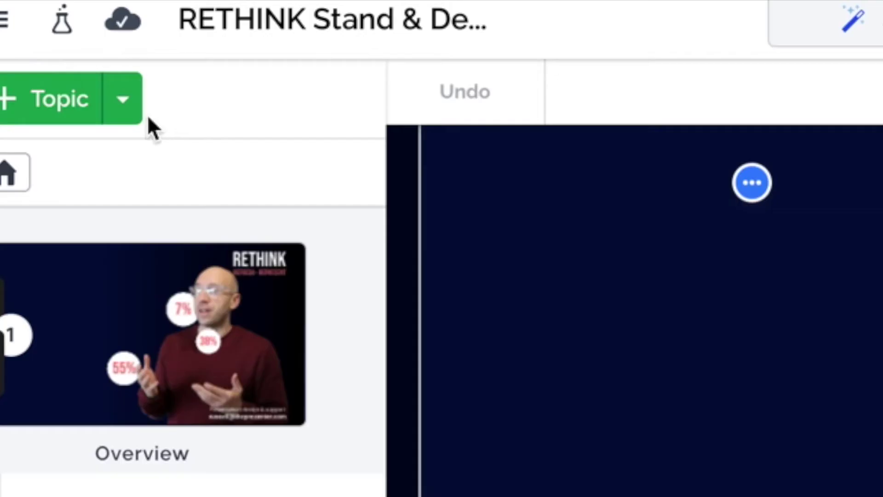
# - Show the add-topic options: Planet topic, Stack topic, Zoom area and Zoom out to Overview
pyautogui.click(116, 105)
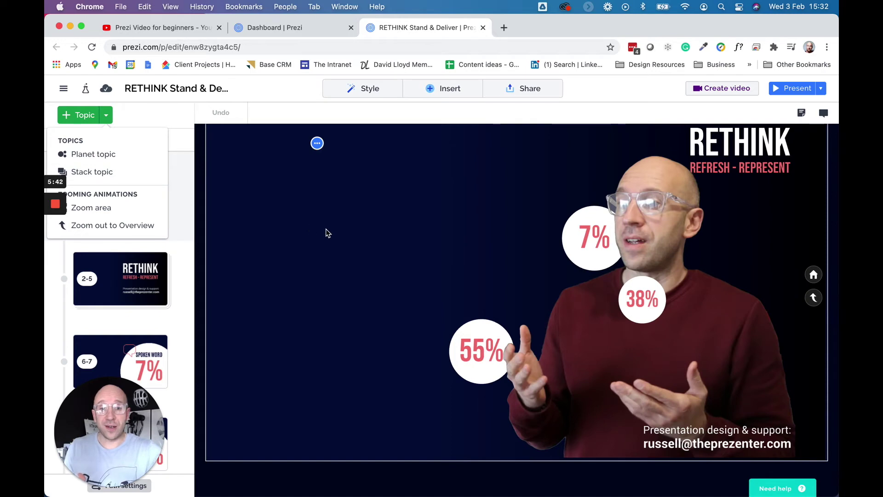
# - Dismiss the add-topic menu without adding anything and zoom into the Spoken Word 7% topic
pyautogui.click(346, 234)
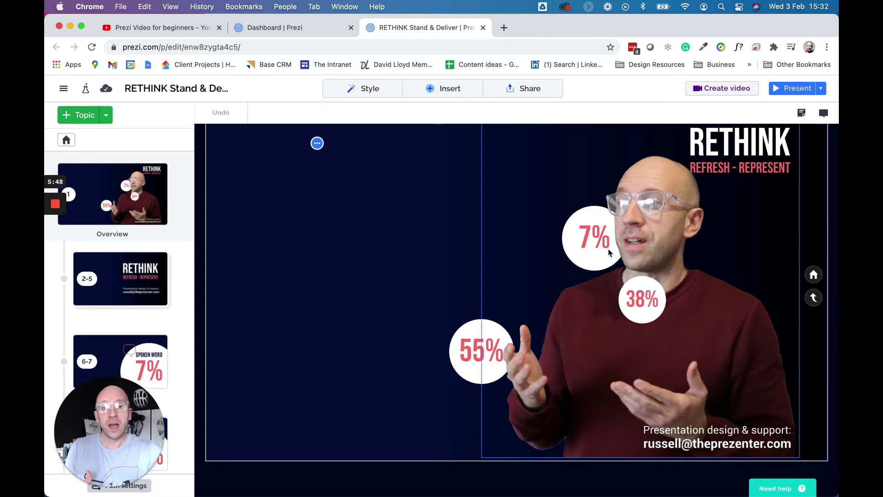
pyautogui.click(591, 242)
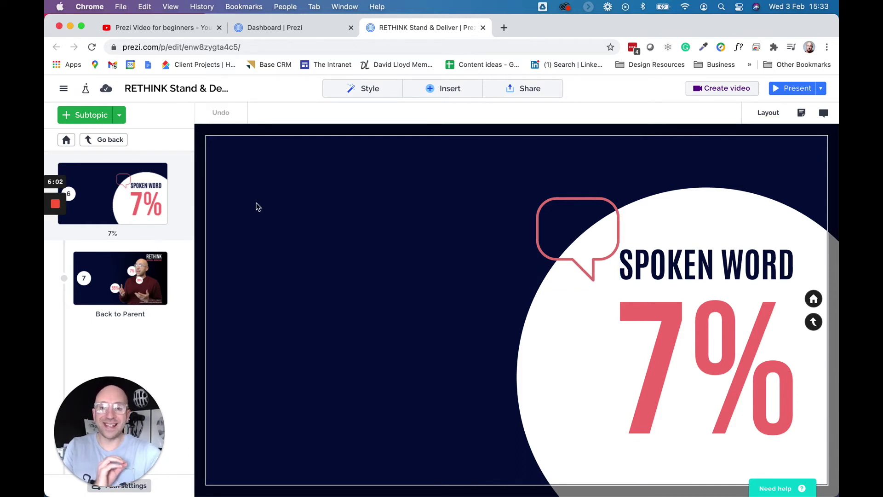
# - Zoom out from the 7% topic to the overview and close the add-topic options unused
pyautogui.click(358, 245)
pyautogui.click(359, 244)
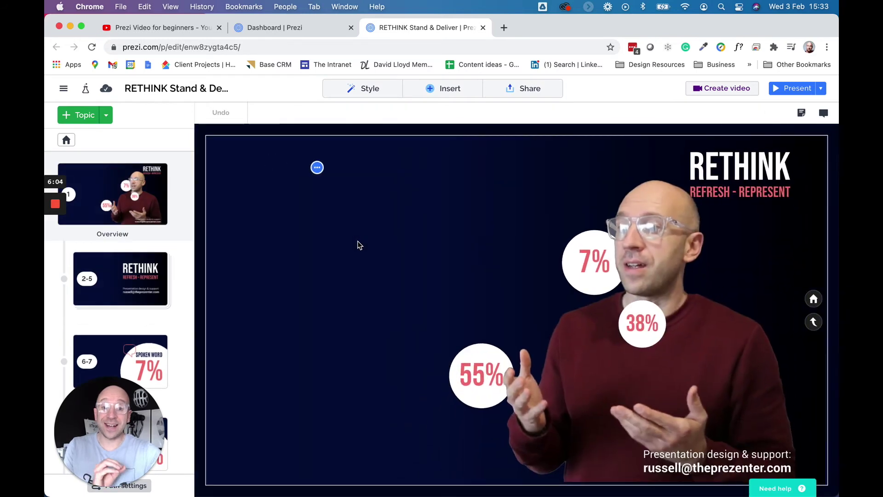
pyautogui.click(107, 117)
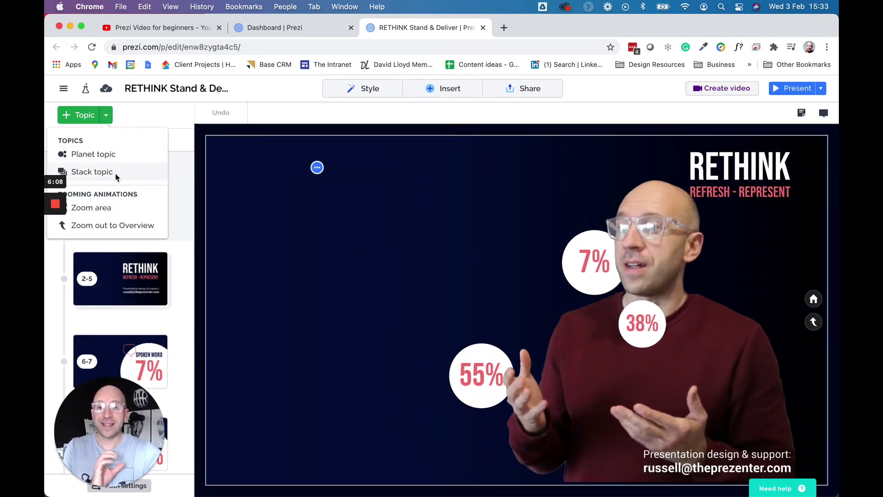
pyautogui.click(414, 354)
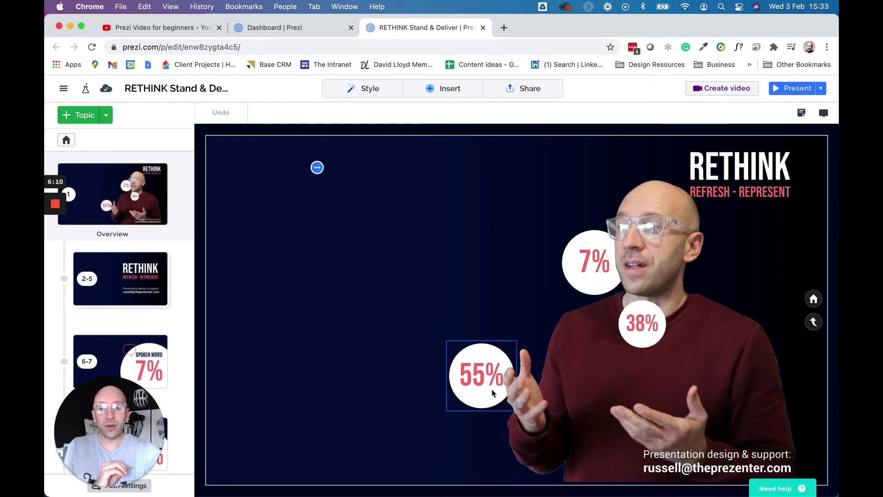
# - Zoom into the 55% Body Language topic, scroll through it, then return to the overview
pyautogui.click(467, 372)
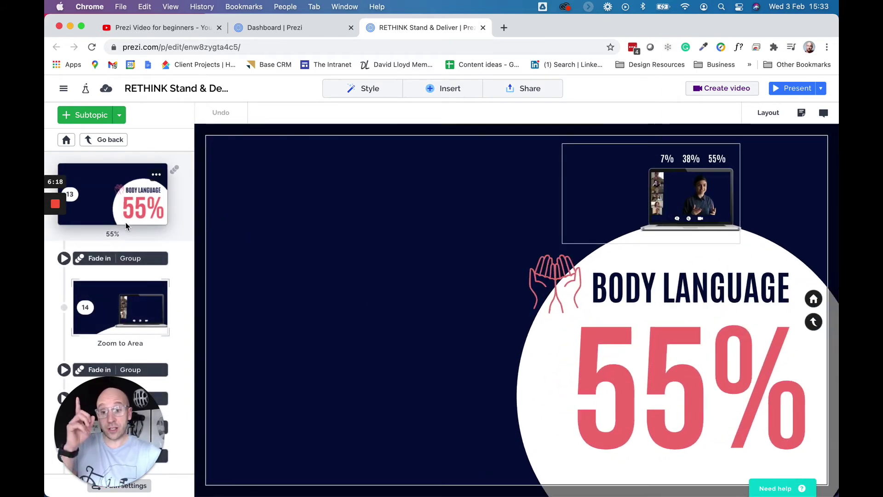
pyautogui.scroll(-3, 126, 230)
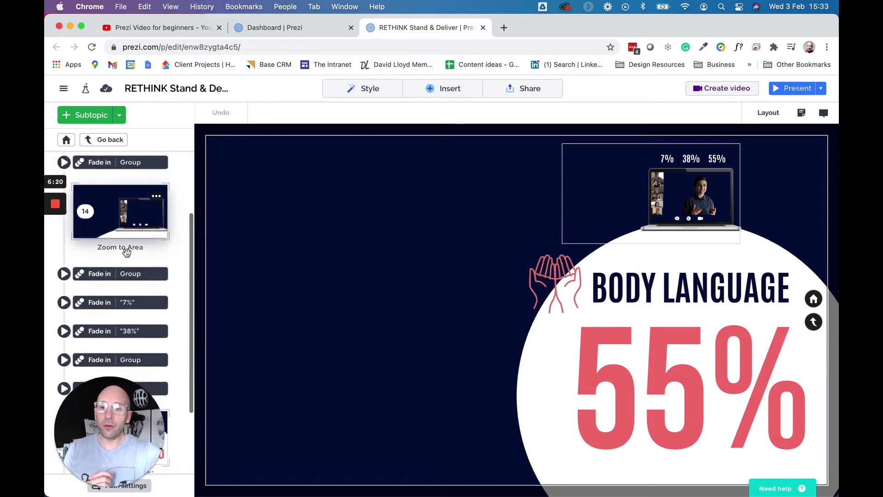
pyautogui.scroll(-3, 127, 252)
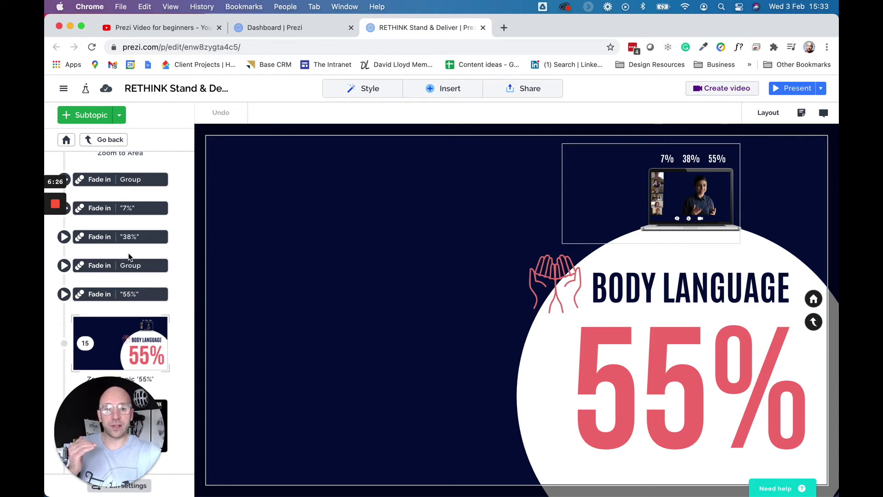
pyautogui.scroll(6, 129, 257)
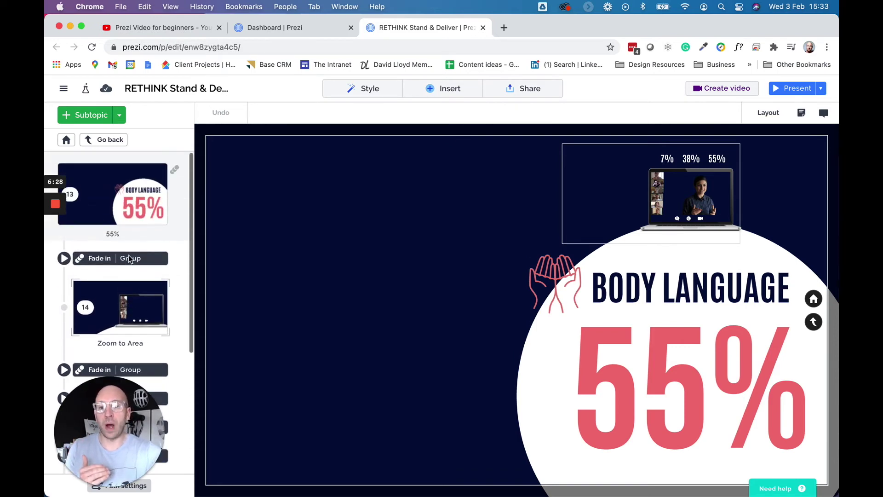
pyautogui.click(421, 269)
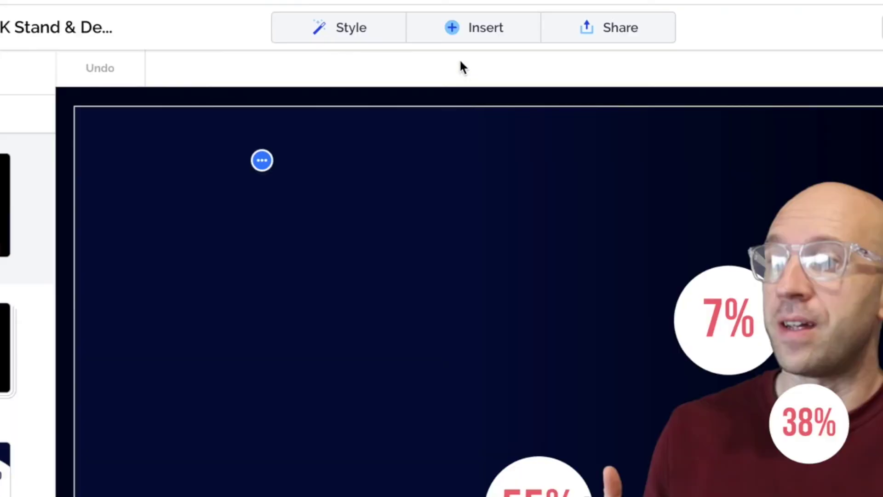
# - Look over the Insert menu without adding anything, then minimize Chrome to reveal the desktop
pyautogui.click(453, 30)
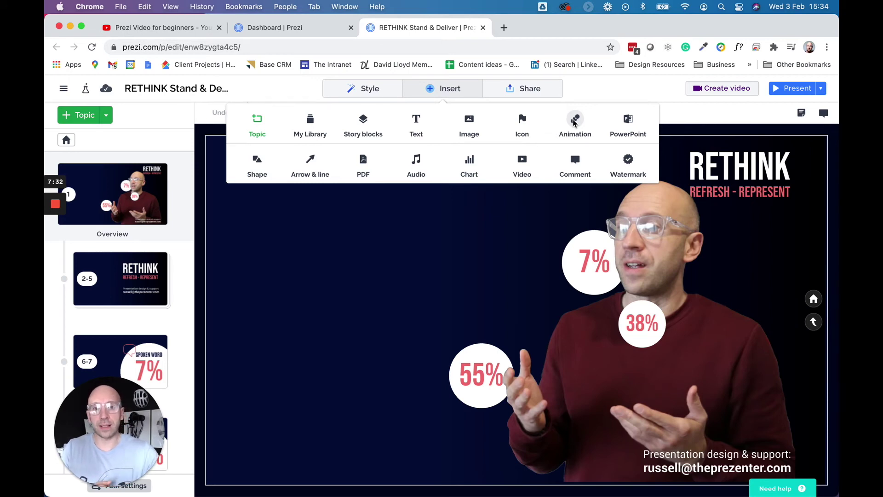
pyautogui.click(440, 94)
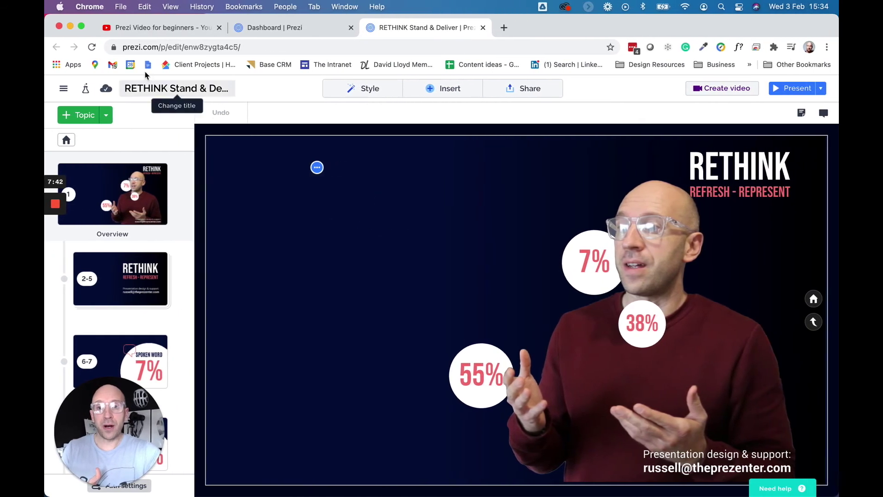
pyautogui.click(70, 28)
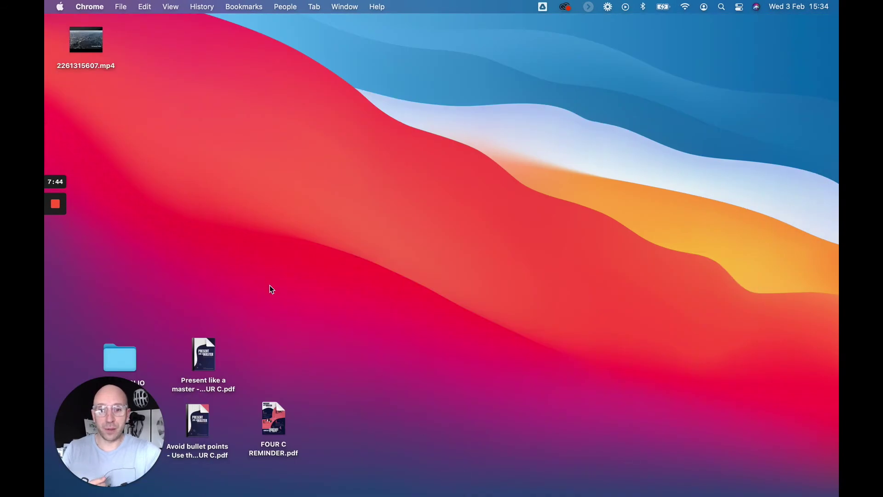
# - Launch Prezi Video from the Dock and choose Import from Prezi to list existing presentations
pyautogui.moveTo(336, 496)
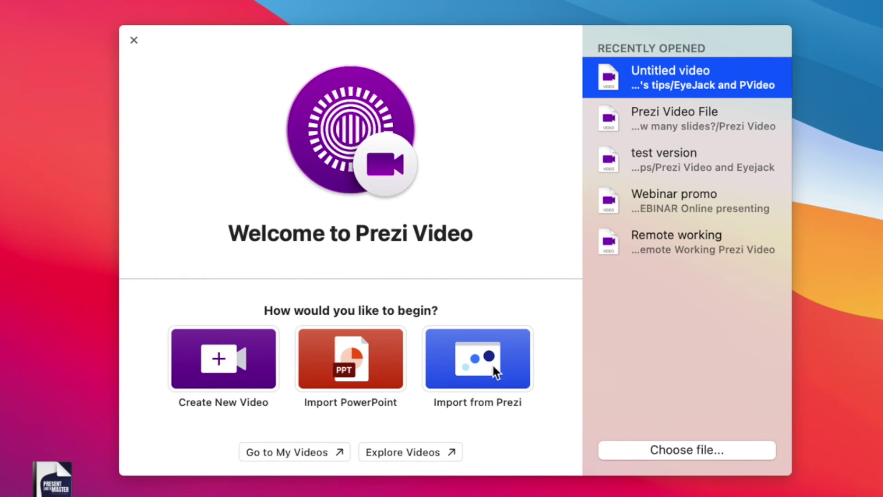
pyautogui.click(493, 365)
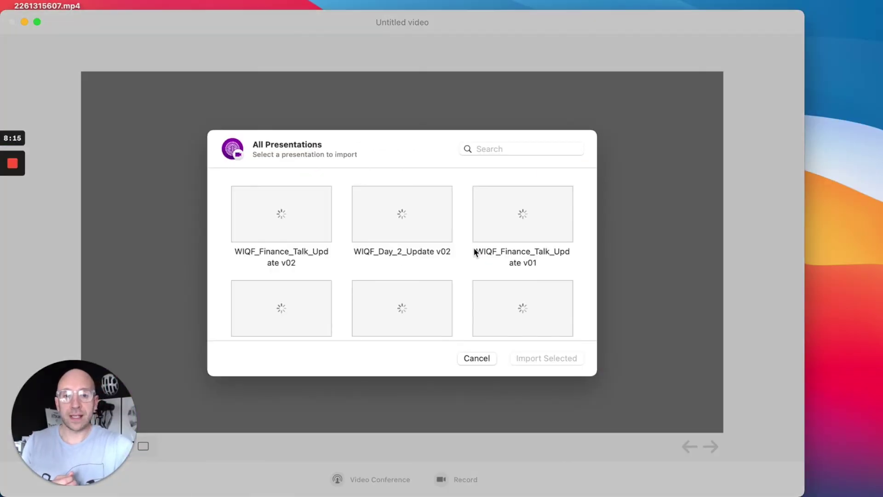
# - Select RETHINK Stand & Deliver in All Presentations and import it onto the webcam view
pyautogui.scroll(-5, 442, 256)
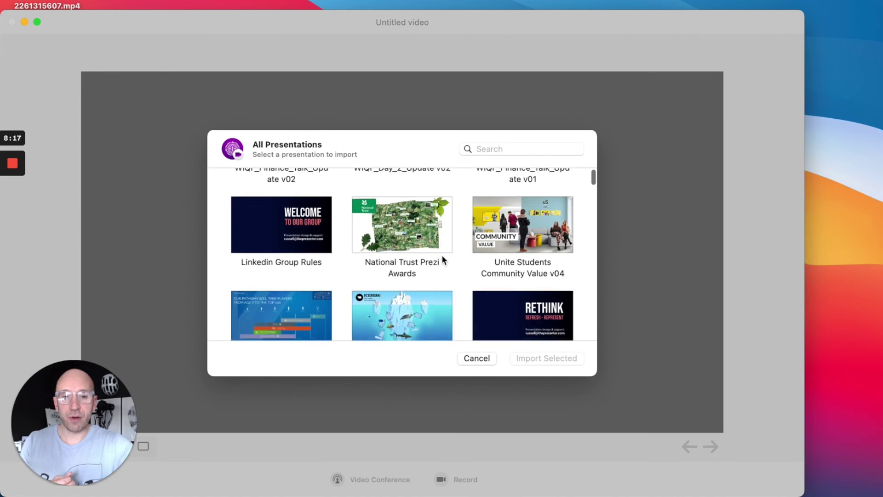
pyautogui.click(513, 231)
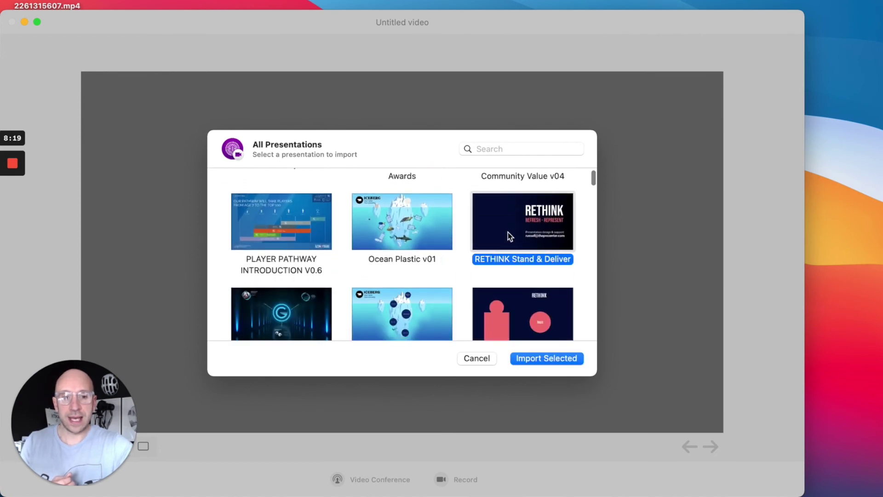
pyautogui.click(542, 359)
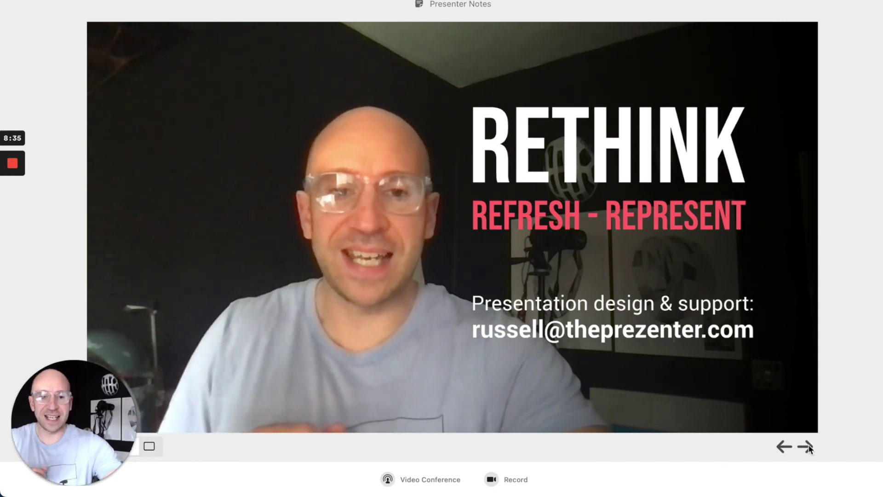
# - Advance past the video-conference laptop slide and its chat messages to the Spoken Word 7% slide
pyautogui.click(806, 446)
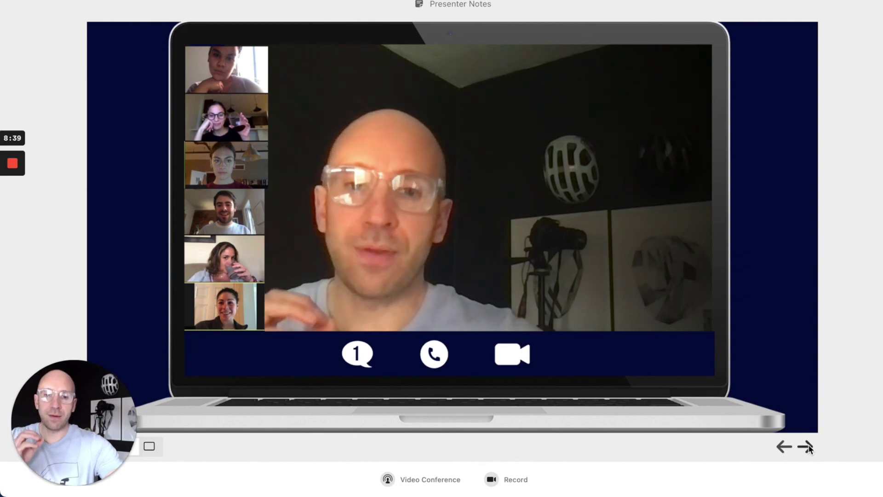
pyautogui.click(808, 447)
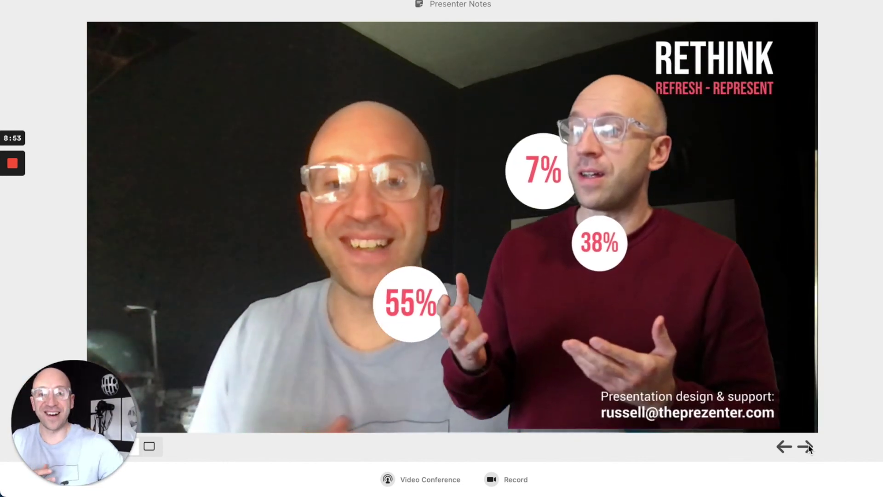
pyautogui.click(808, 445)
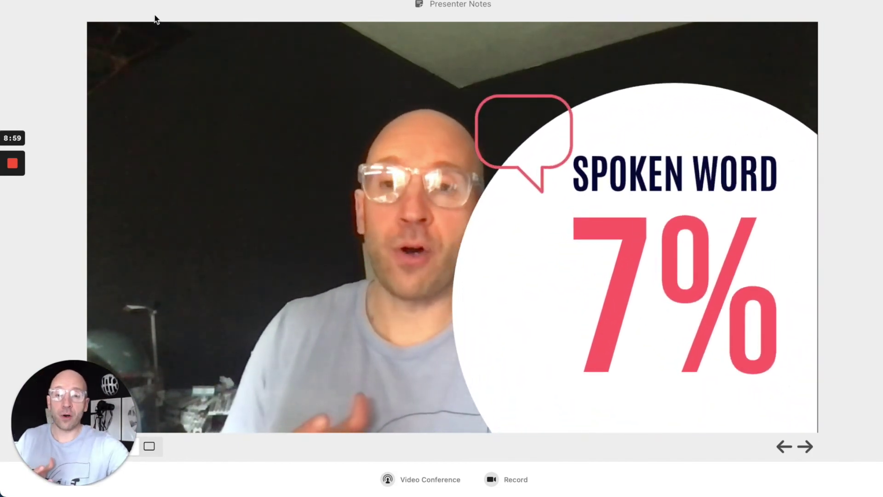
# - Quit the Prezi Video session with Cmd+Q, choosing Close Anyway to discard the unsaved video
pyautogui.press('super+q')
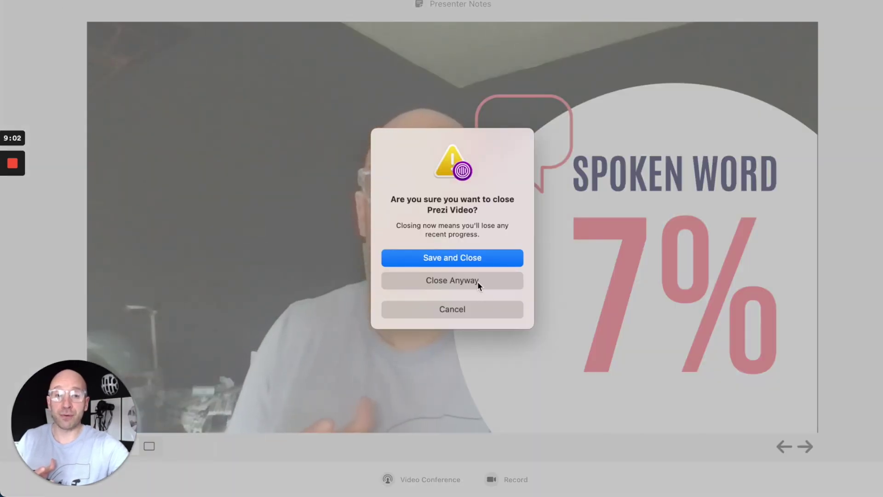
pyautogui.click(478, 284)
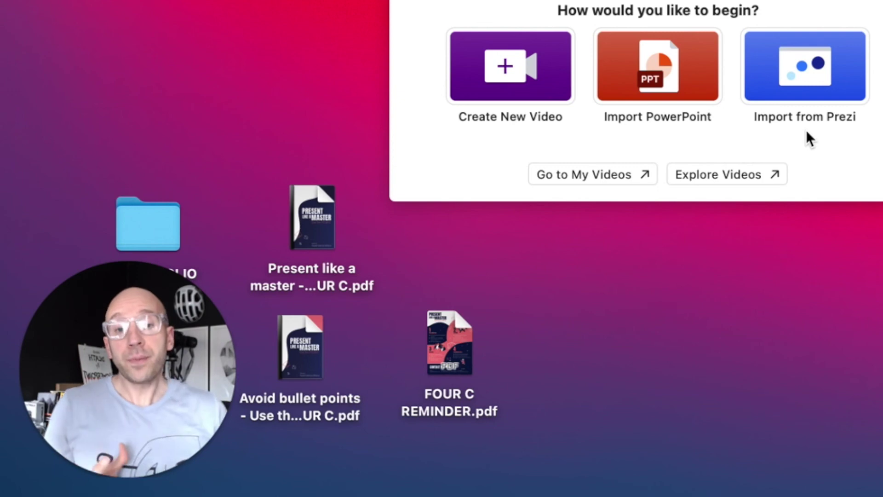